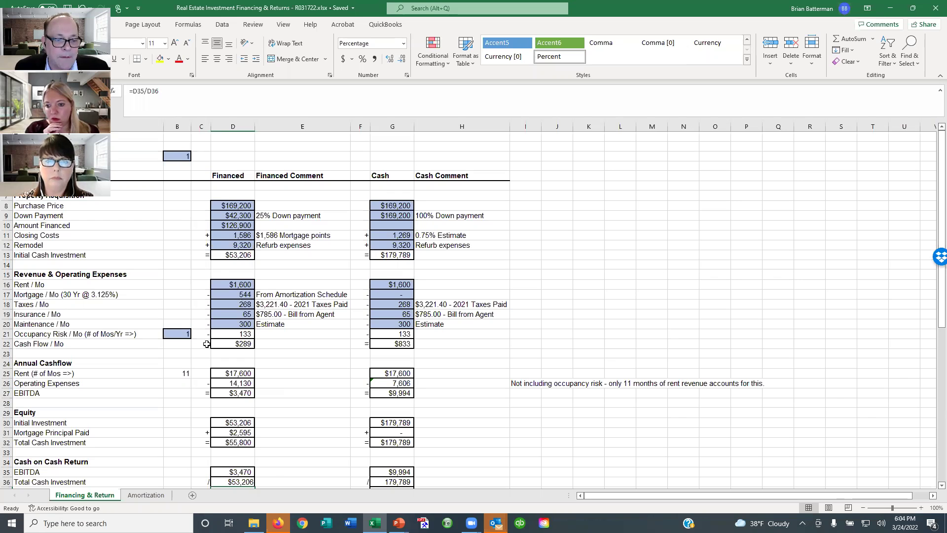
# Examine the occupancy risk months input and the annual cashflow, equity and cash on cash return sections.
pyautogui.click(185, 334)
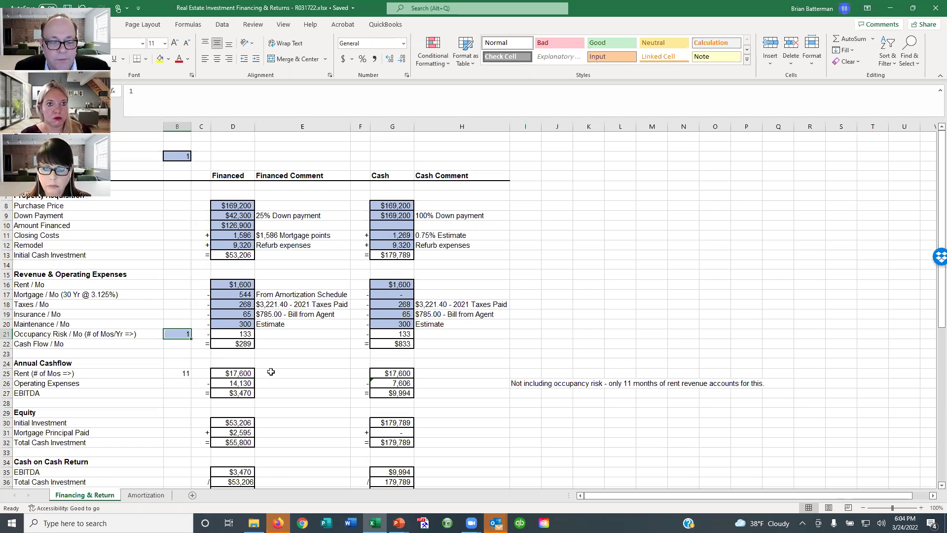
pyautogui.scroll(-3, 285, 347)
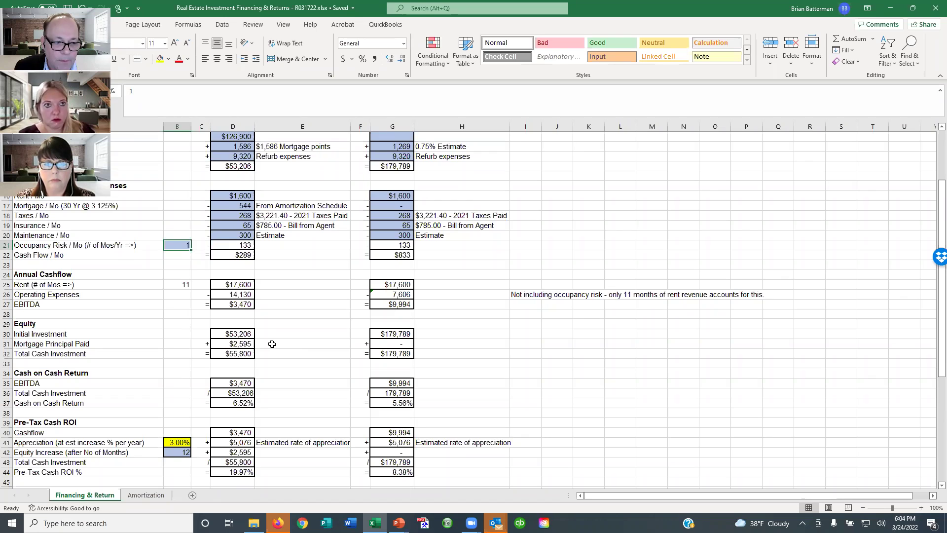
pyautogui.scroll(-1, 272, 345)
pyautogui.scroll(-1, 271, 338)
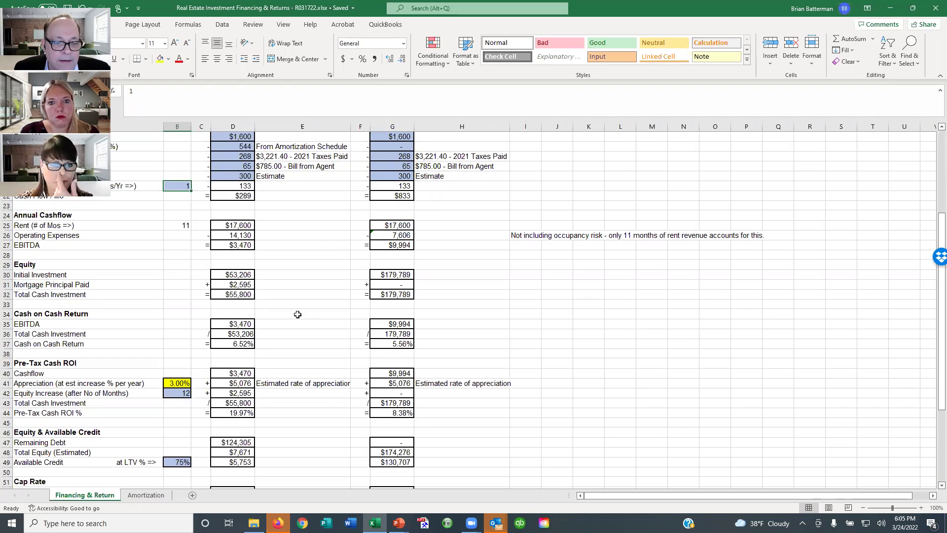
# Set the estimated yearly appreciation rate in the Pre-Tax Cash ROI section to 10%.
pyautogui.scroll(-5, 298, 319)
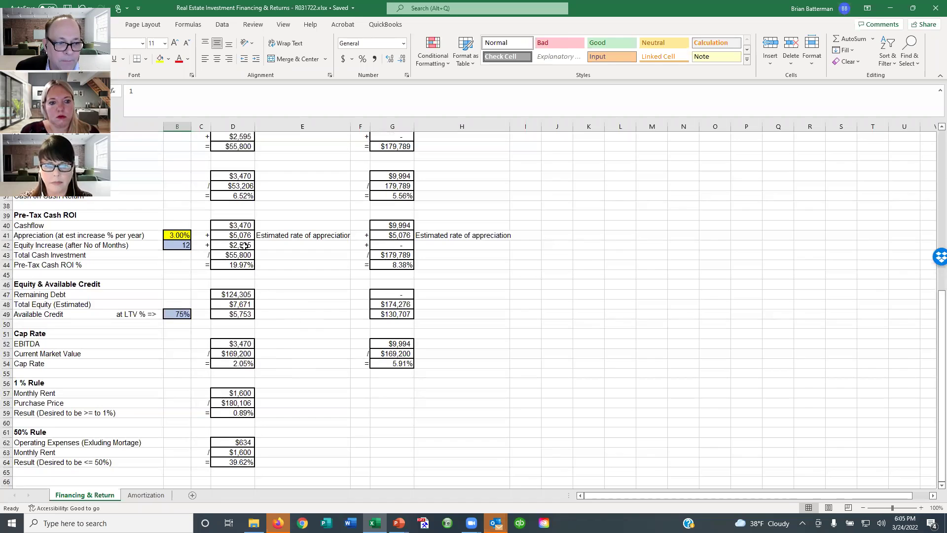
pyautogui.click(228, 225)
pyautogui.click(234, 235)
pyautogui.click(176, 236)
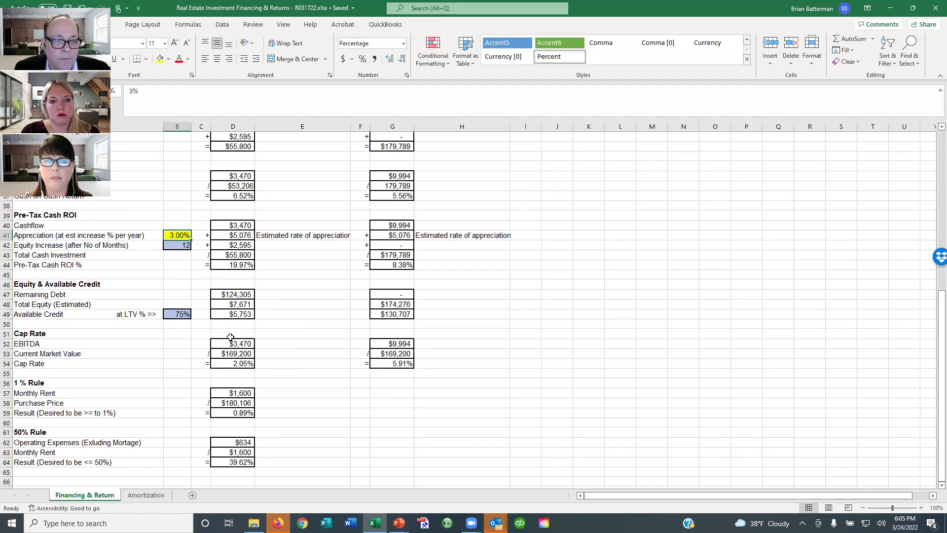
pyautogui.write('10')
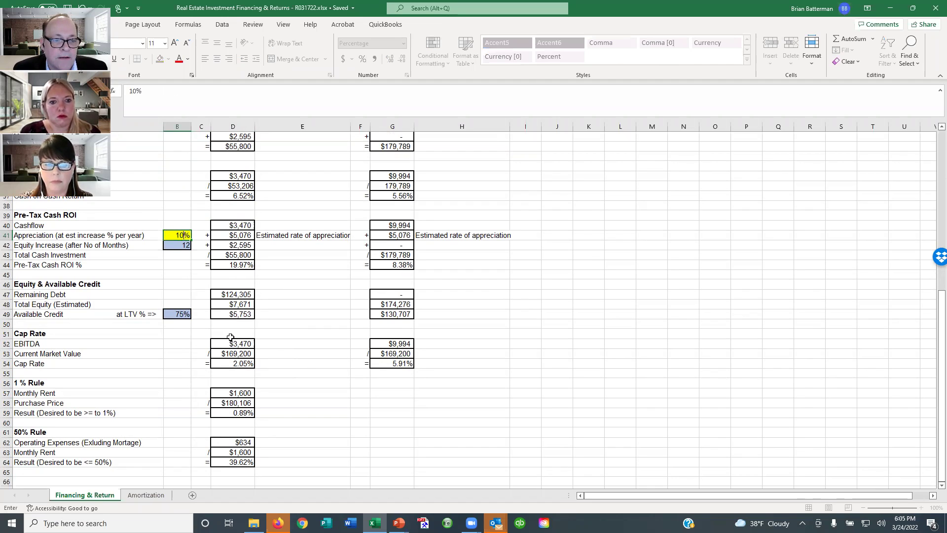
pyautogui.press('Return')
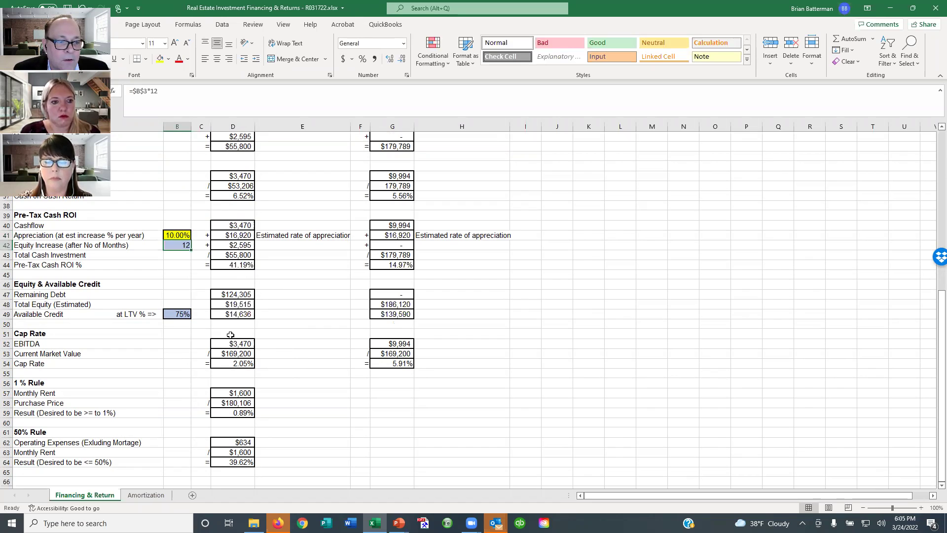
# Set the estimated yearly appreciation rate in cell B41 back to 3%.
pyautogui.click(178, 233)
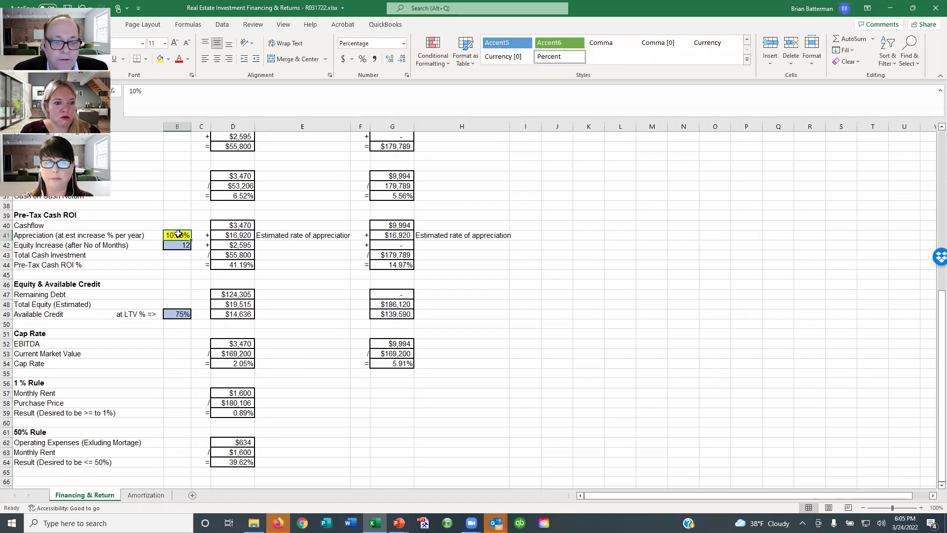
pyautogui.write('3')
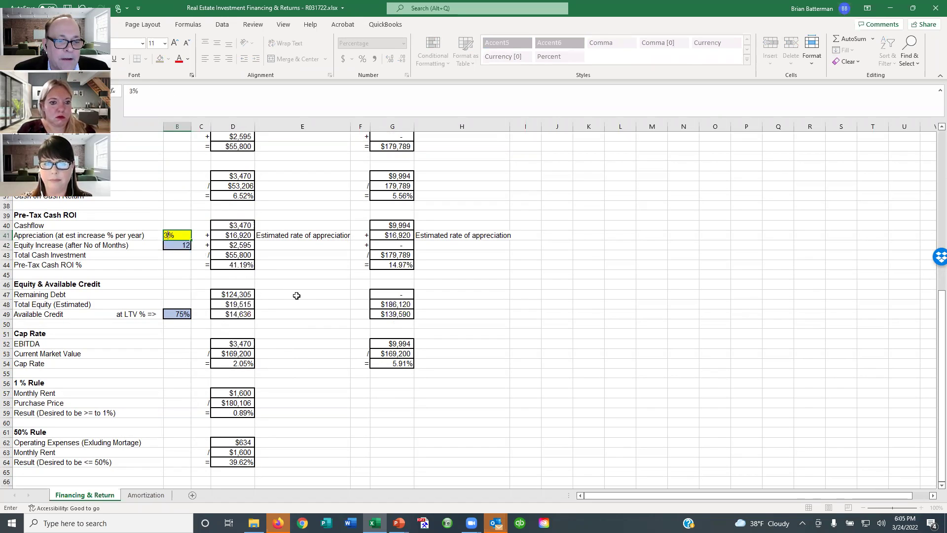
pyautogui.press('Return')
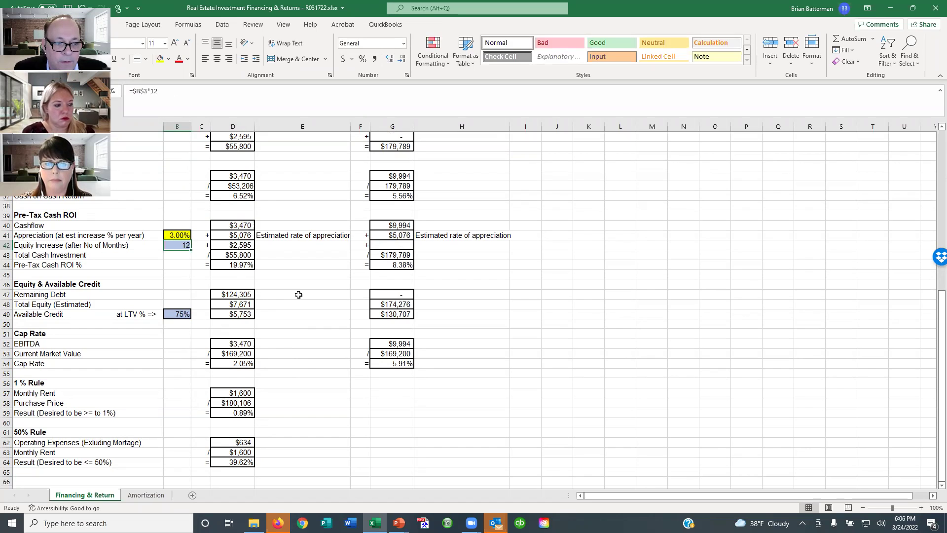
# Inspect the Pre-Tax Cash ROI formulas for financed equity increase and investment, and for cash-purchase cashflow, appreciation and ROI percentage.
pyautogui.click(247, 244)
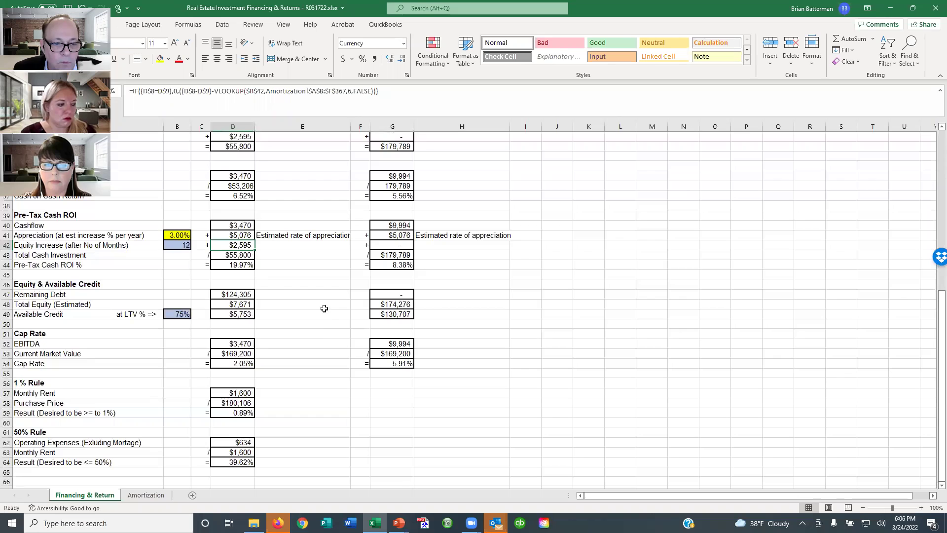
pyautogui.click(249, 256)
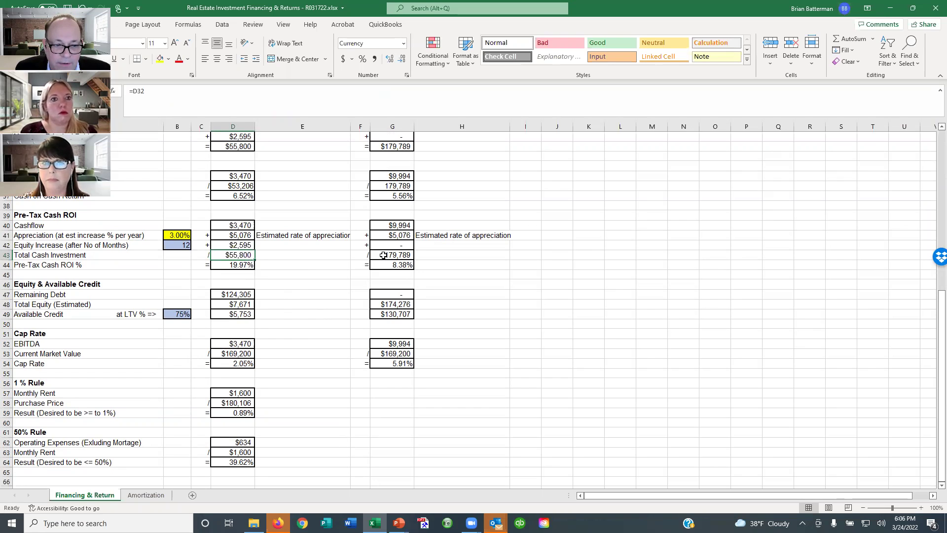
pyautogui.click(385, 225)
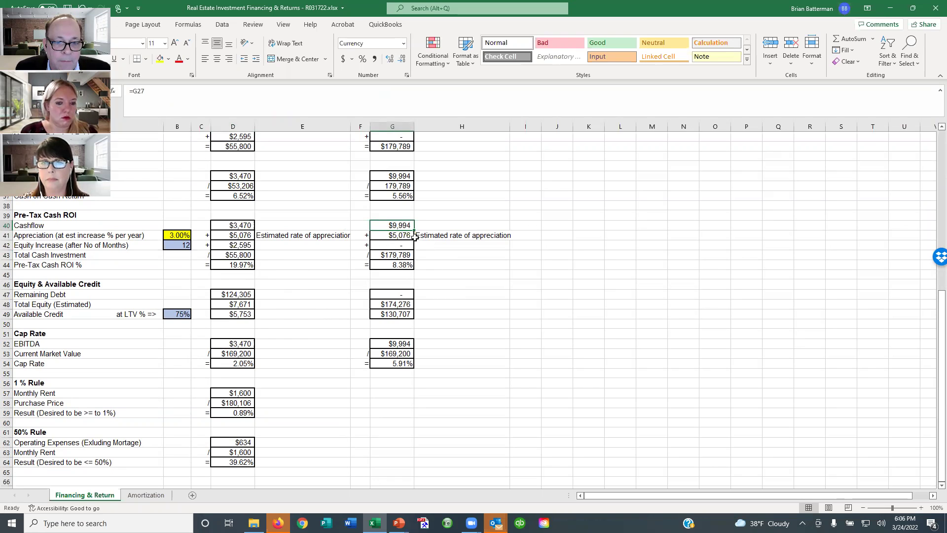
pyautogui.click(409, 236)
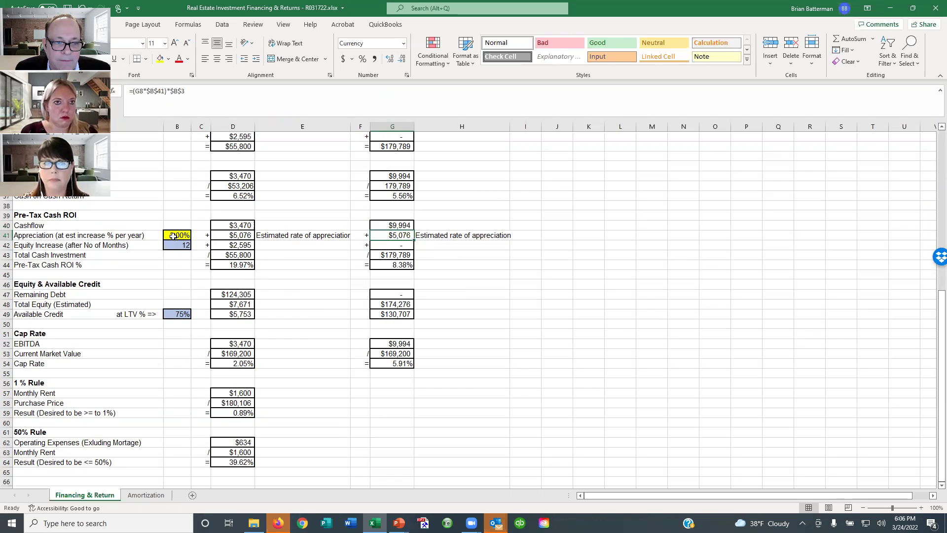
pyautogui.click(394, 266)
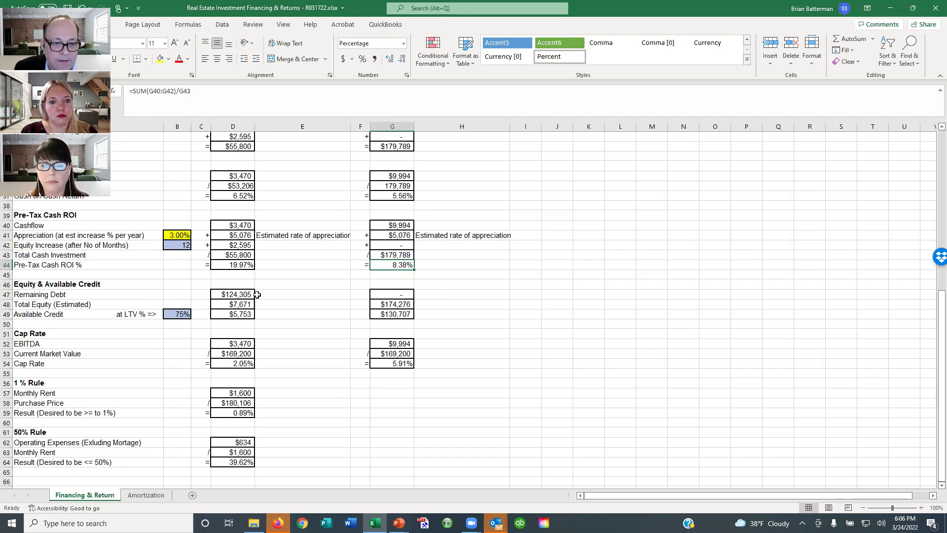
# Inspect the financed remaining debt, total equity, LTV percentage and available credit, plus the cash purchase's available credit.
pyautogui.scroll(-1, 245, 297)
pyautogui.scroll(-1, 245, 298)
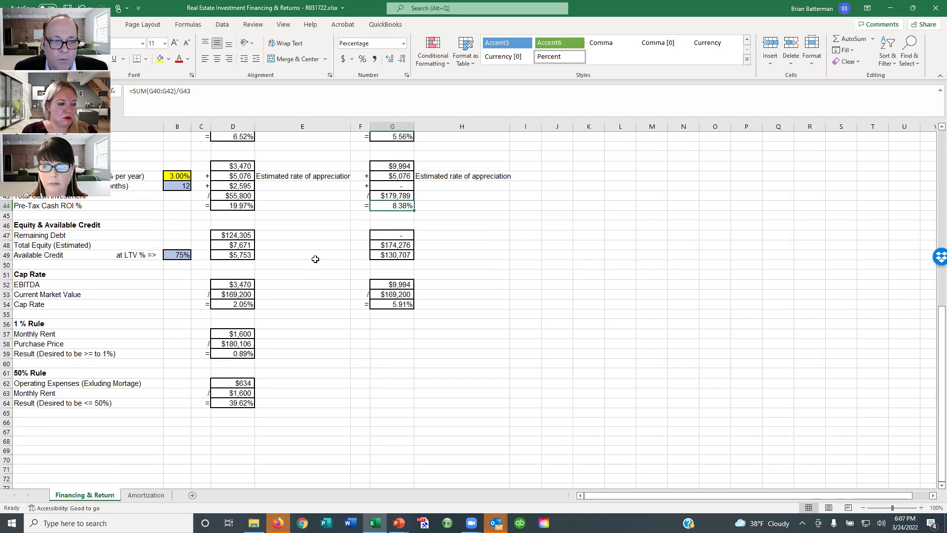
pyautogui.click(231, 236)
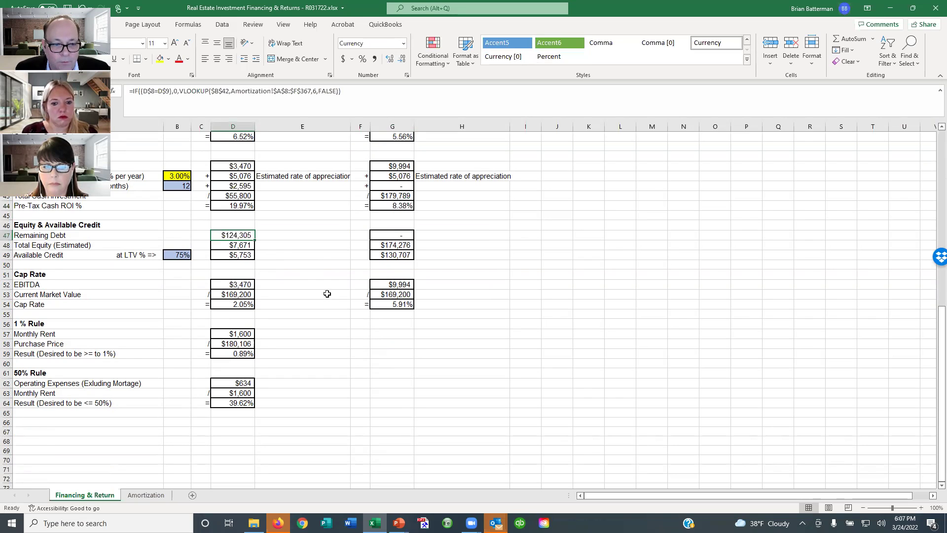
pyautogui.click(246, 245)
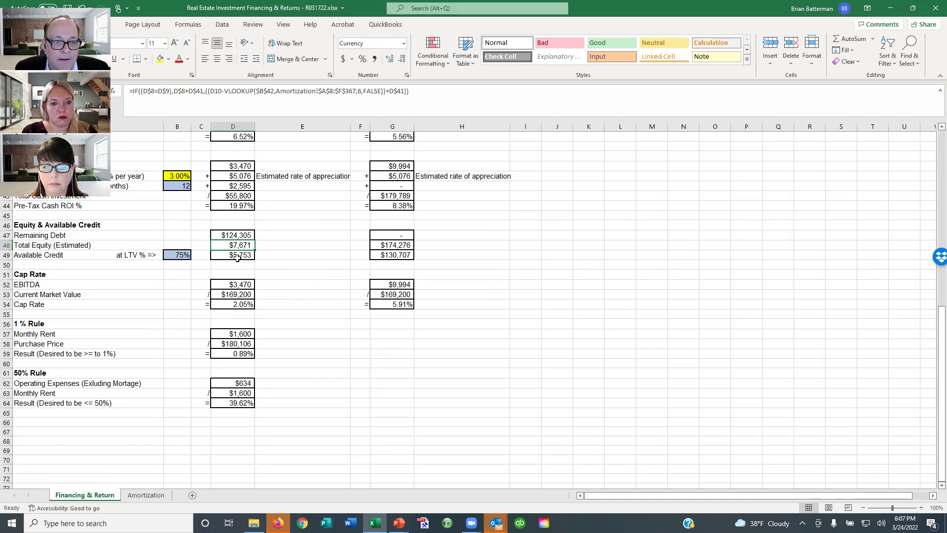
pyautogui.click(175, 254)
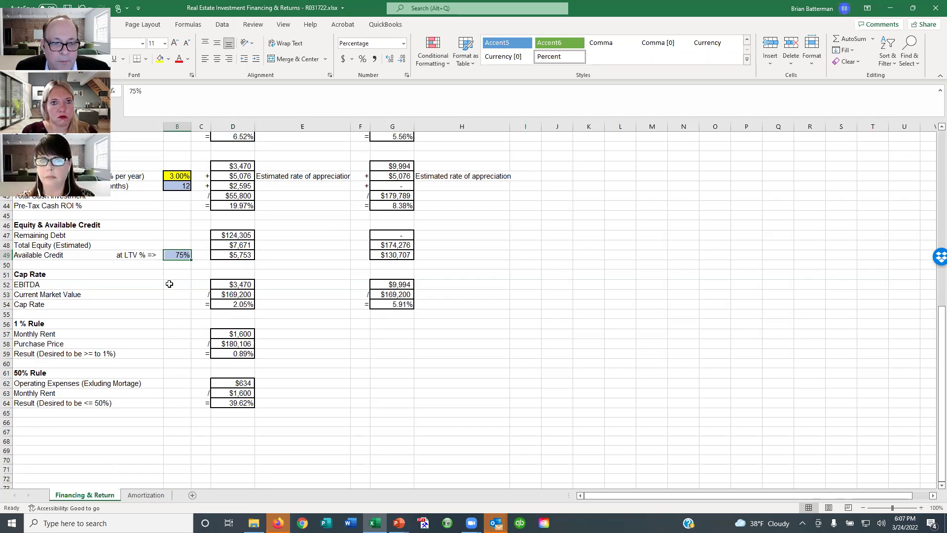
pyautogui.click(225, 255)
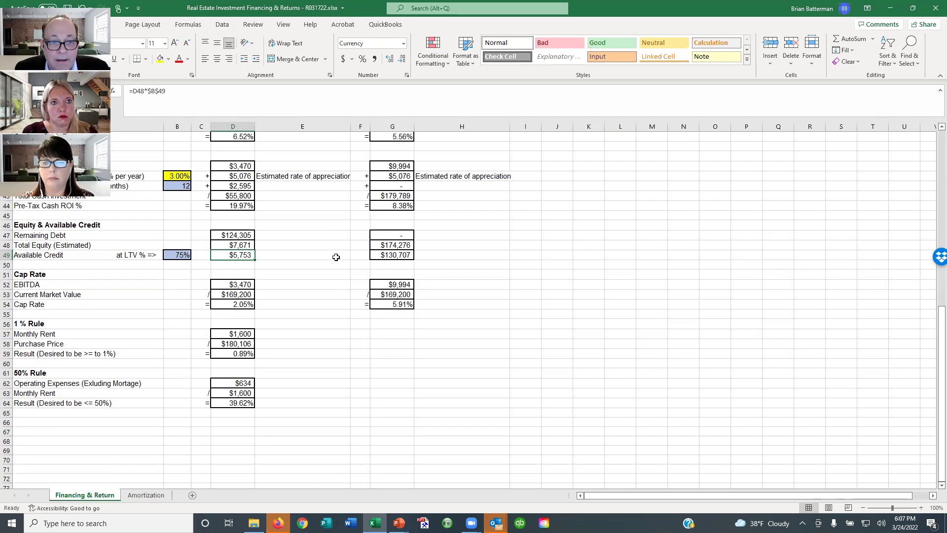
pyautogui.click(379, 257)
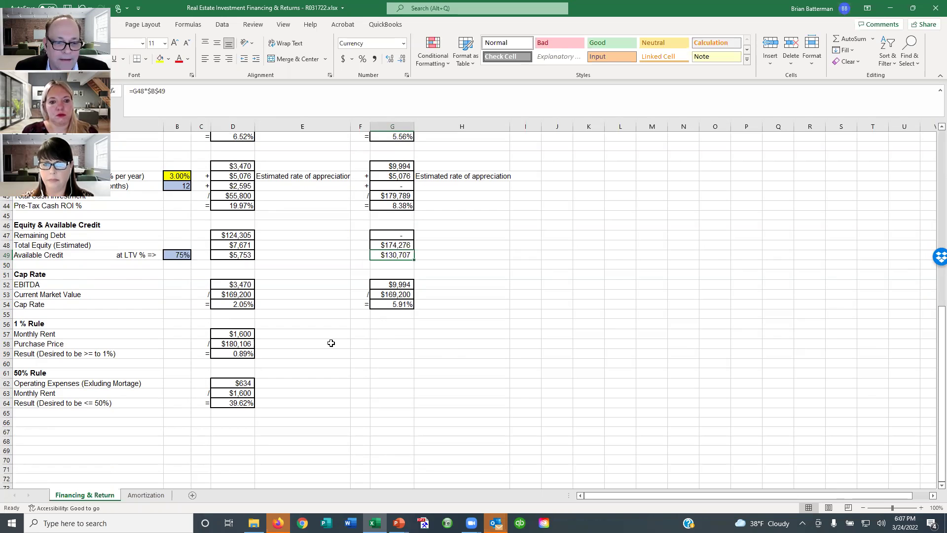
# Inspect the monthly rent, purchase price and result formulas in the 1% Rule section.
pyautogui.scroll(-1, 335, 342)
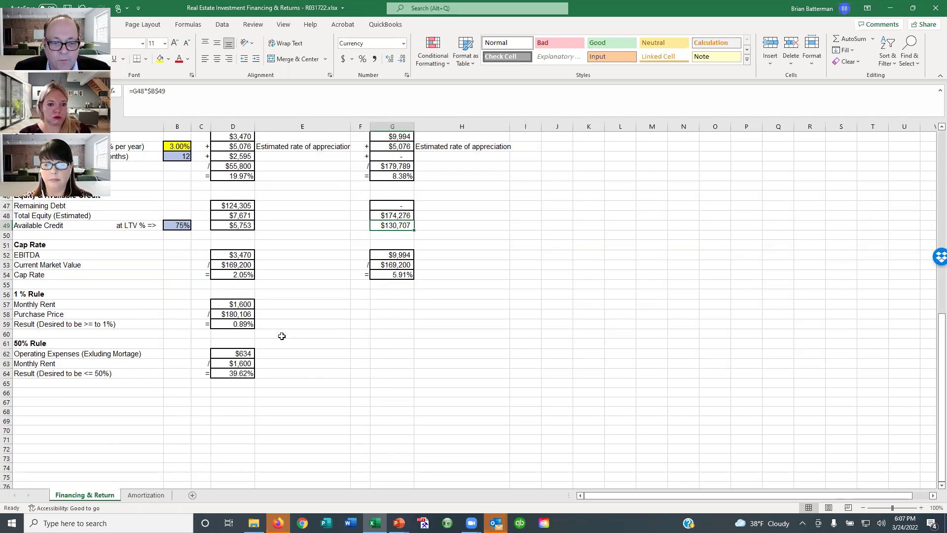
pyautogui.click(248, 306)
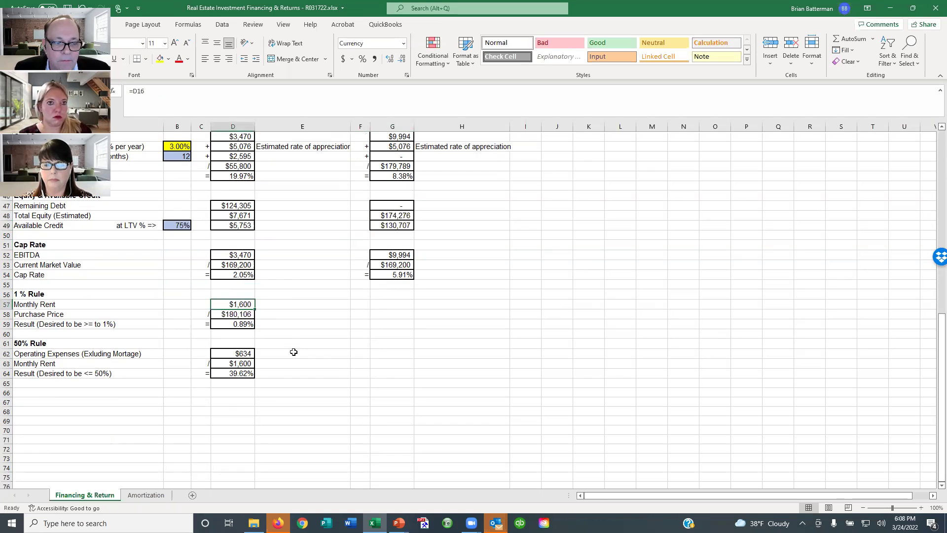
pyautogui.click(233, 315)
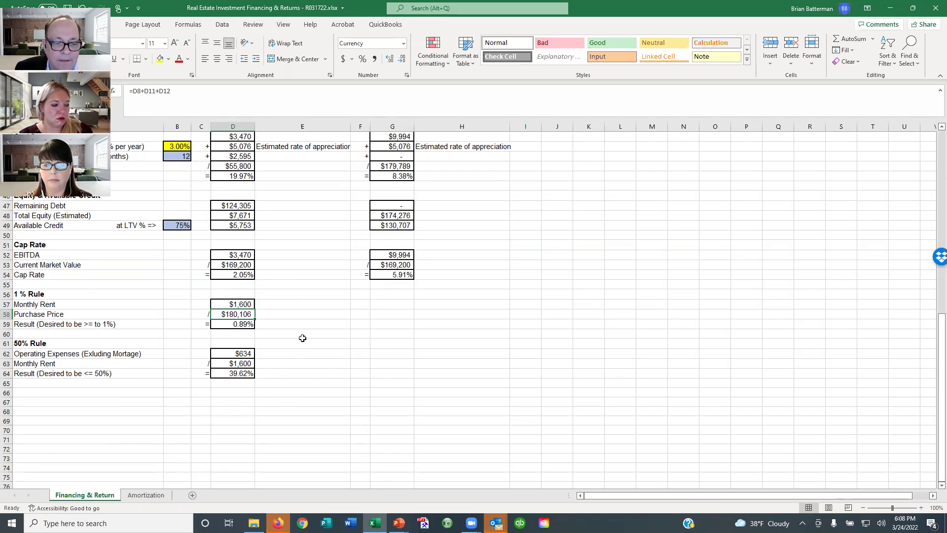
pyautogui.click(234, 325)
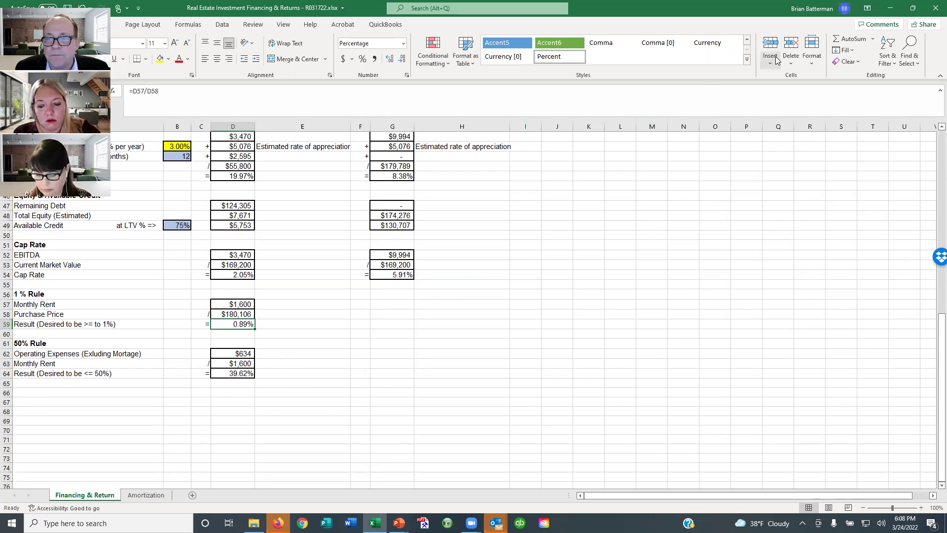
# Minimize the workbook and advance the PowerPoint slide show to the Purchasing the Property slide.
pyautogui.click(890, 8)
pyautogui.click(387, 342)
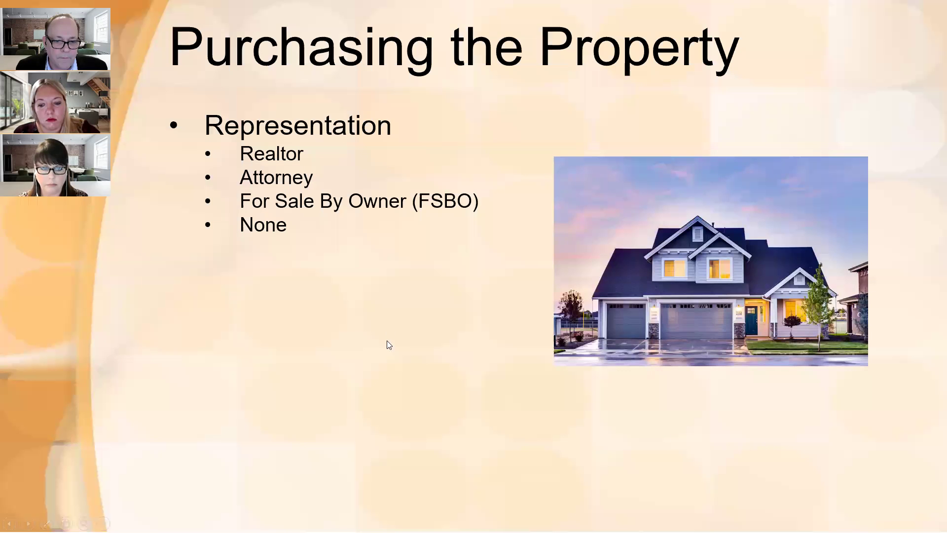